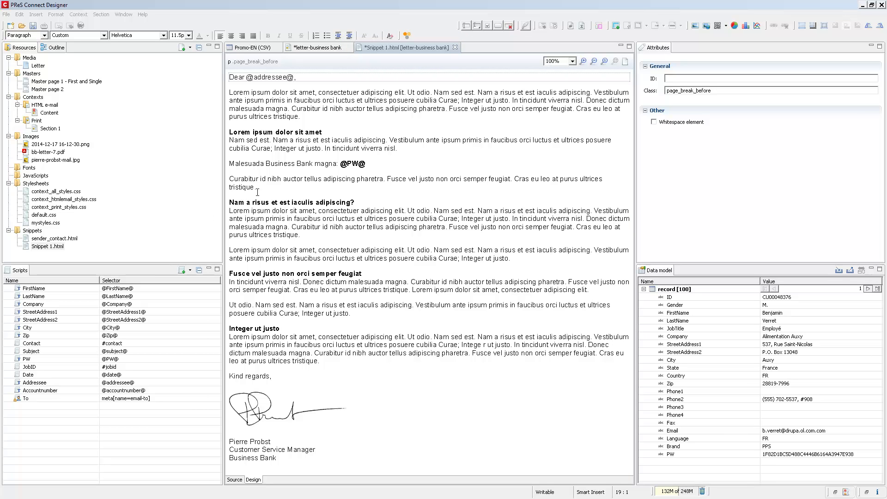
Italicize the last two sentences of the first paragraph in Snippet 1.html, from "Curabitur id nibh" to "purus ultrices tristique"
click(294, 109)
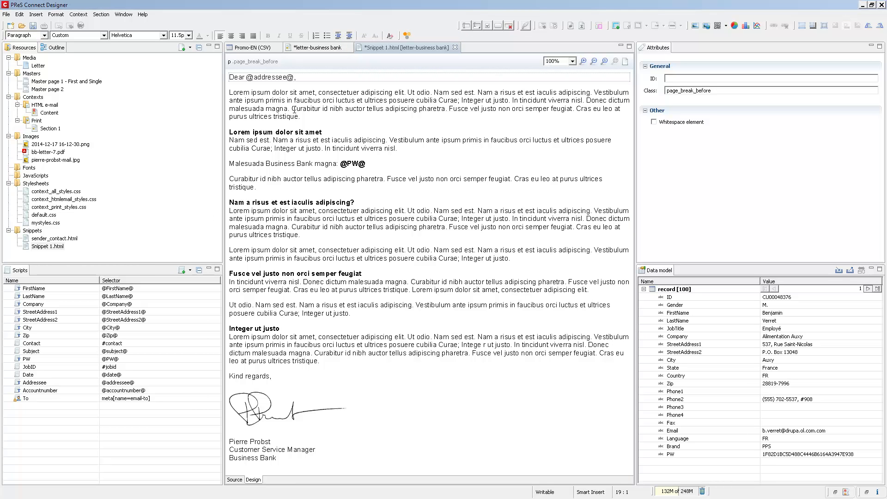
drag(299, 116, 292, 109)
click(279, 36)
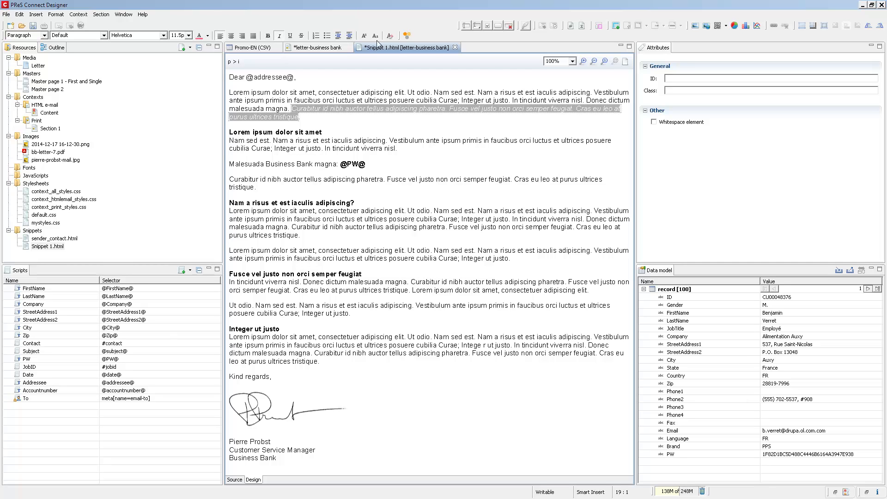
Insert the Company data field, preceded by a space, at the end of the paragraph below the "Malesuada Business Bank magna" line
click(676, 337)
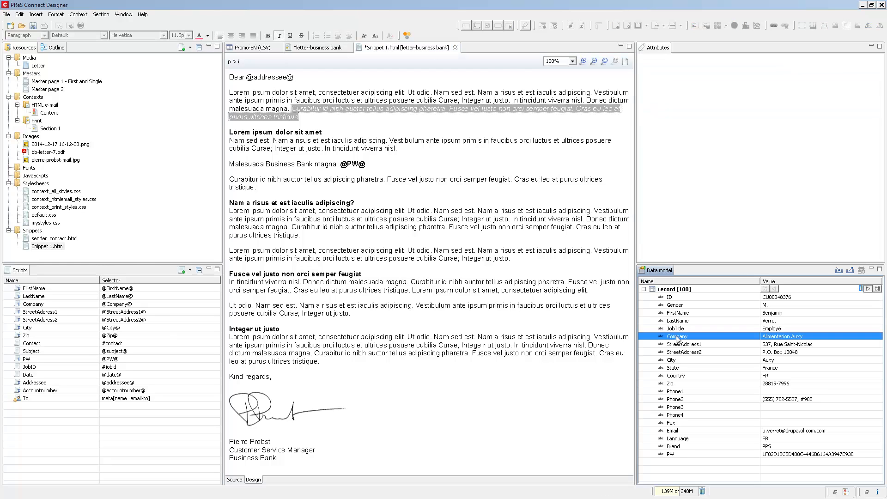
drag(674, 339, 554, 187)
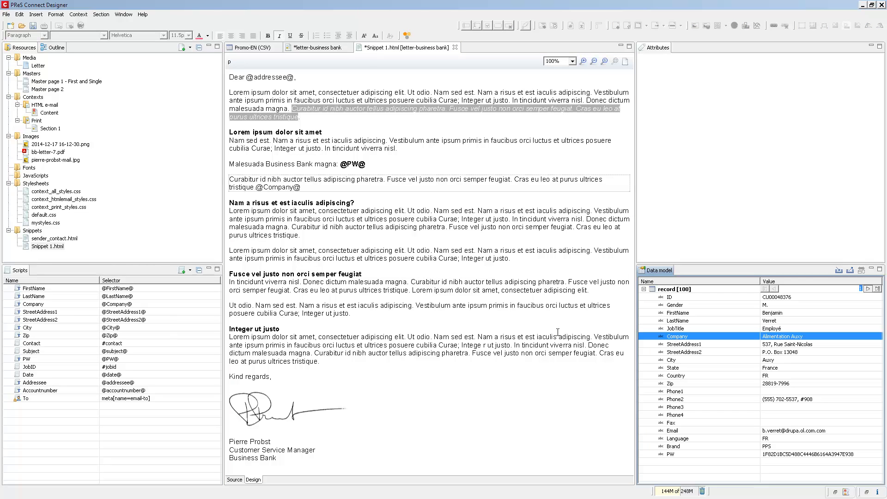
click(259, 187)
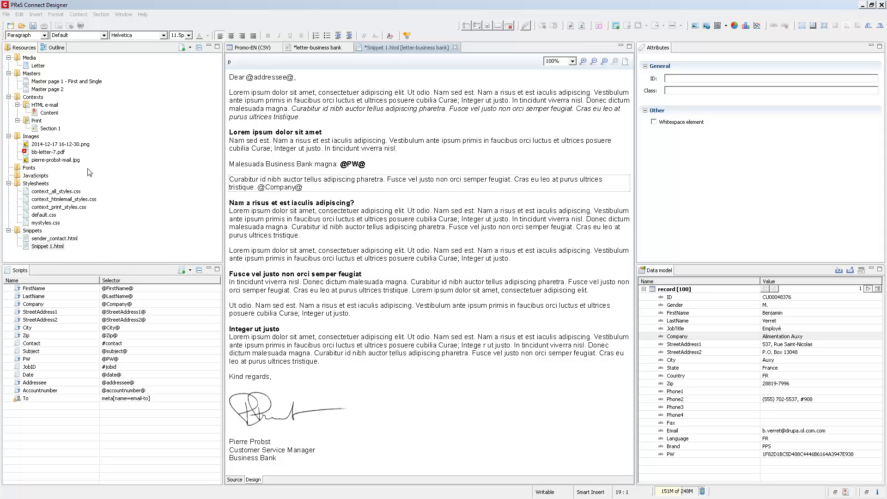
Replace the whole body text of the print context's Section 1 with the snippet Snippet 1.html
double_click(41, 129)
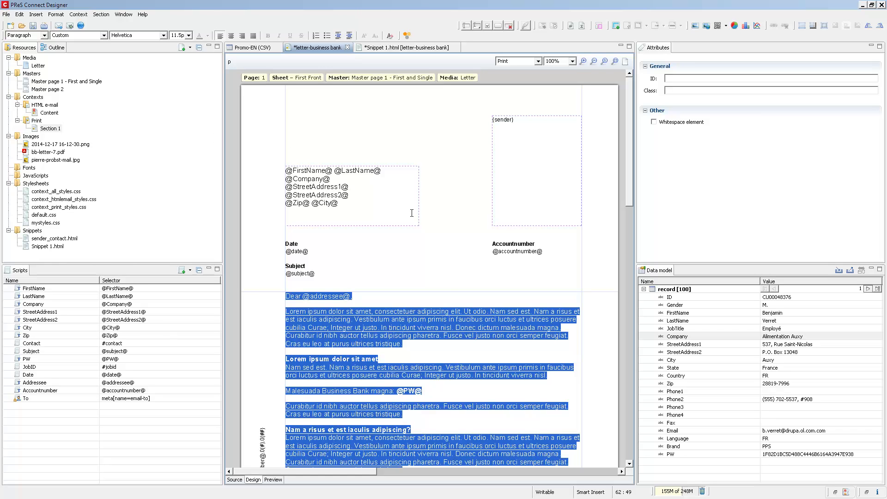
key(Delete)
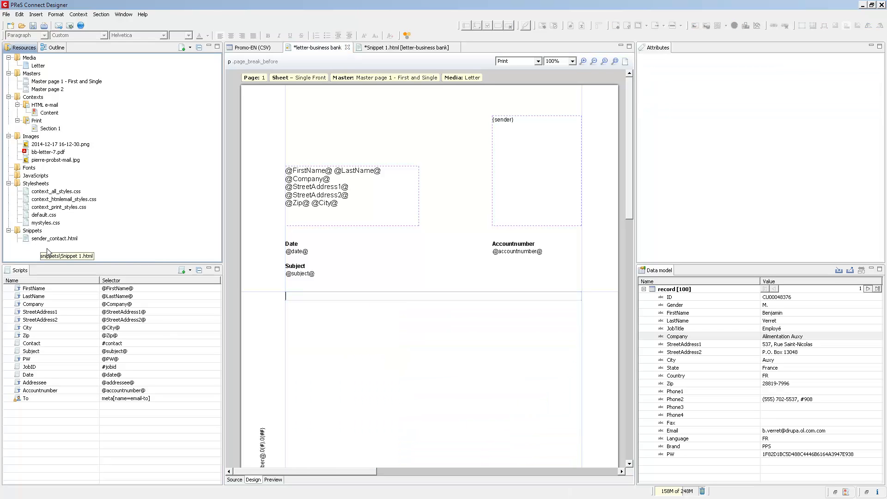
click(453, 313)
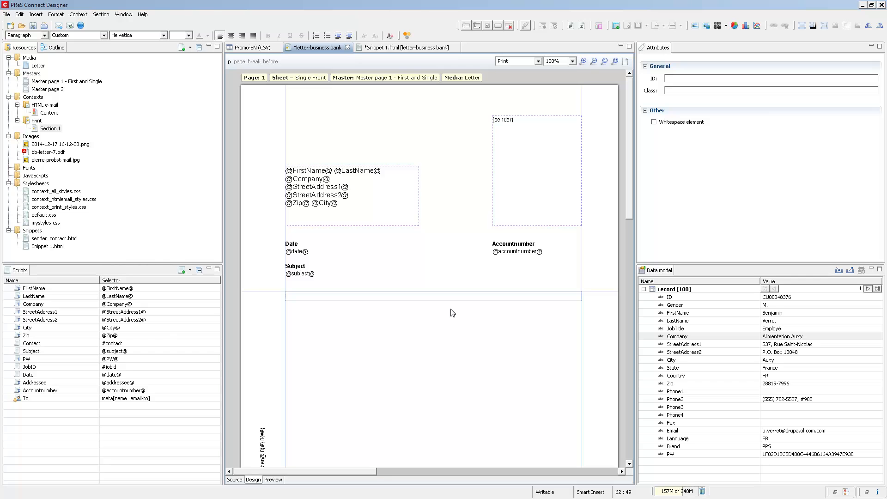
click(45, 247)
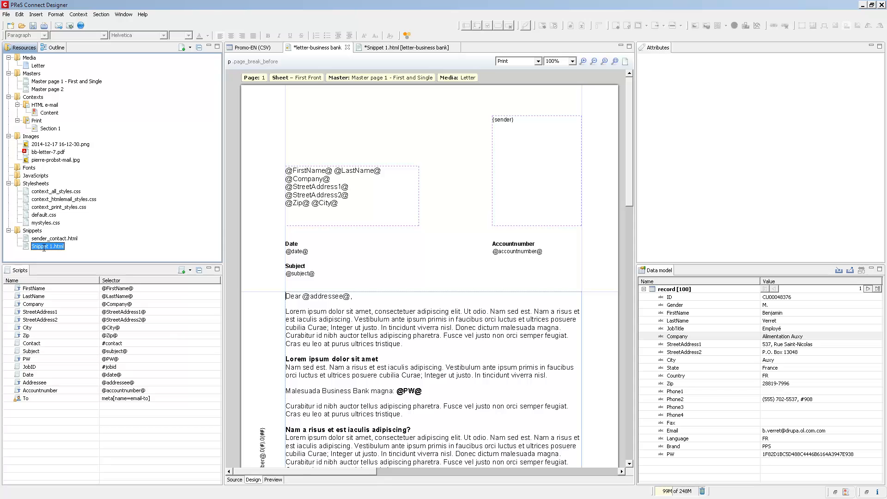
Delete the text after "cubilia Curae" in the first body paragraph of the print letter, keeping the closing period
click(333, 327)
drag(333, 327, 400, 344)
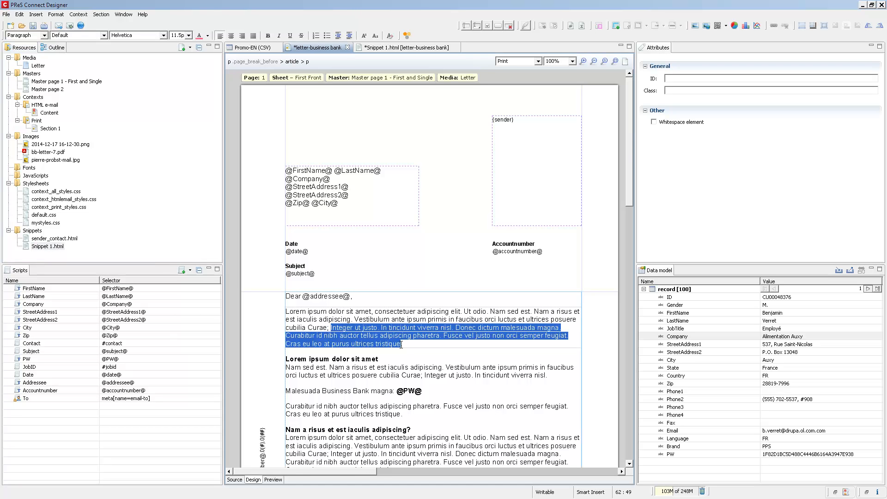
key(BackSpace)
key(BackSpace)
key(BackSpace)
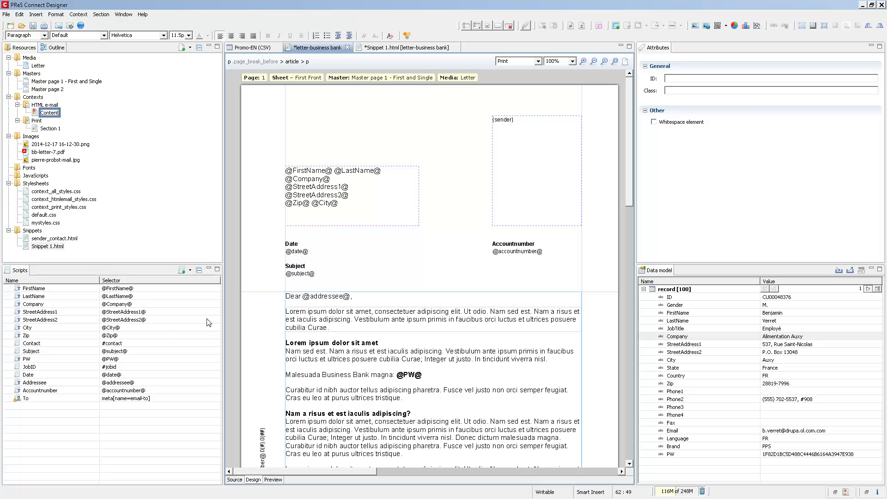
Replace the placeholder paragraphs and bullet list under Heading 4 in the HTML e-mail content with Snippet 1.html
double_click(49, 113)
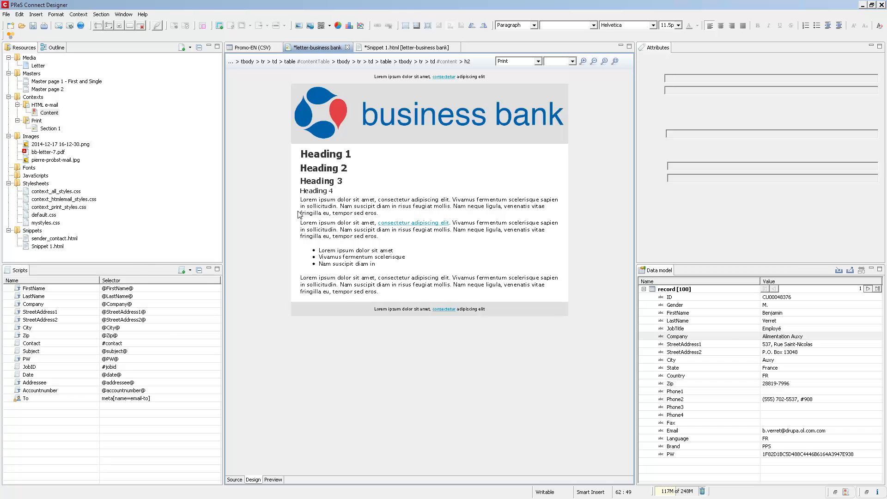
drag(300, 234, 391, 337)
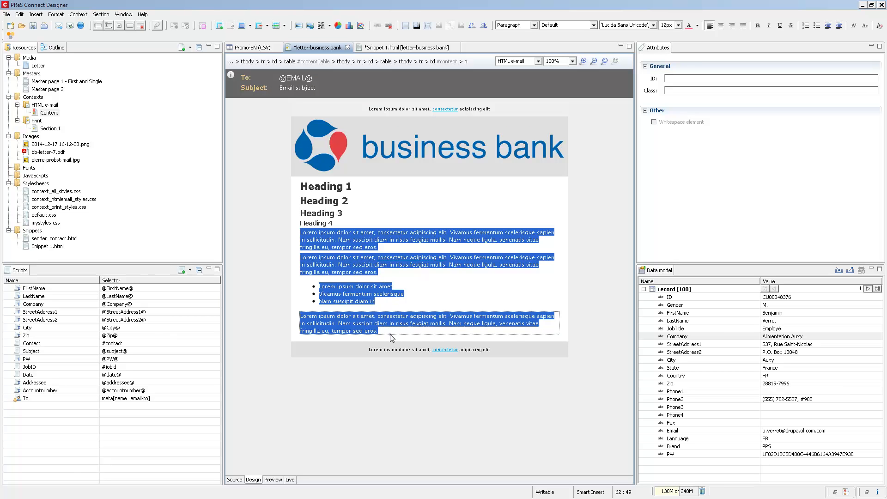
key(ctrl+x)
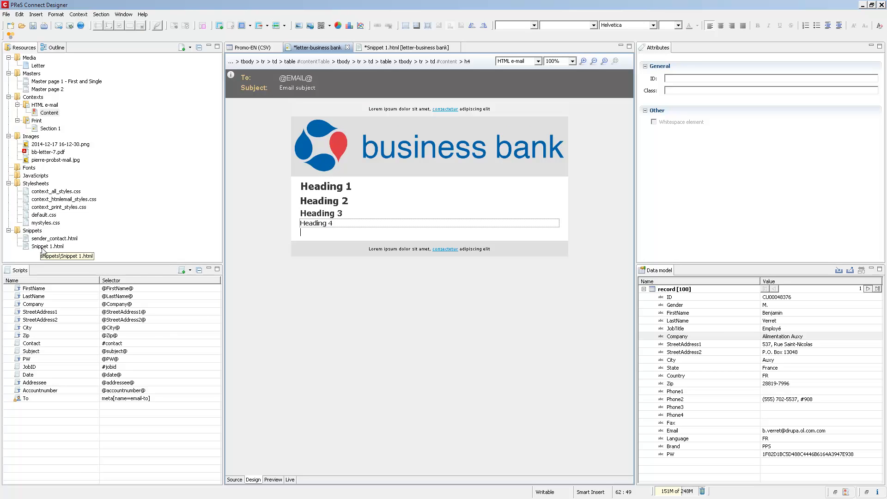
click(41, 247)
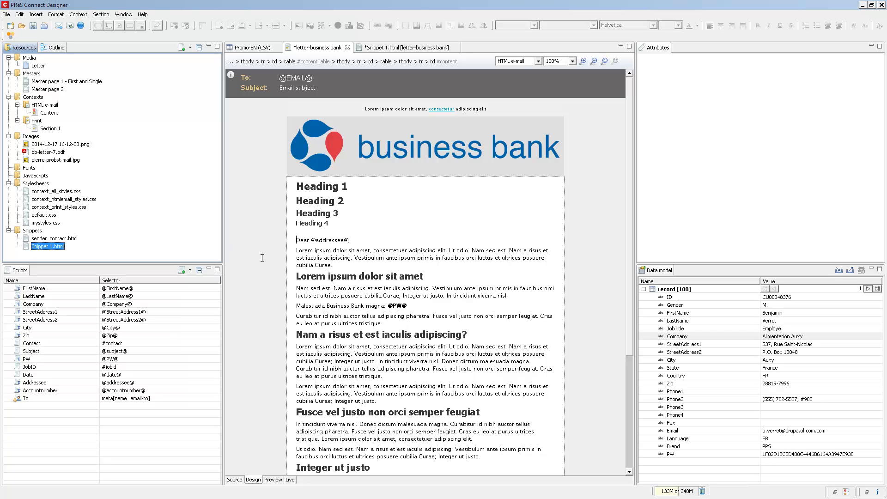
Delete the "Lorem ipsum dolor sit amet" heading from the snippet text in the HTML e-mail
click(298, 276)
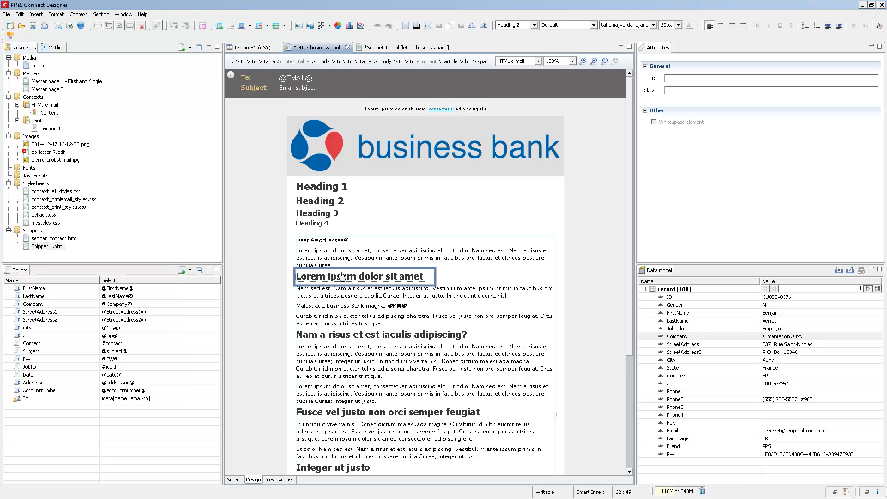
click(468, 62)
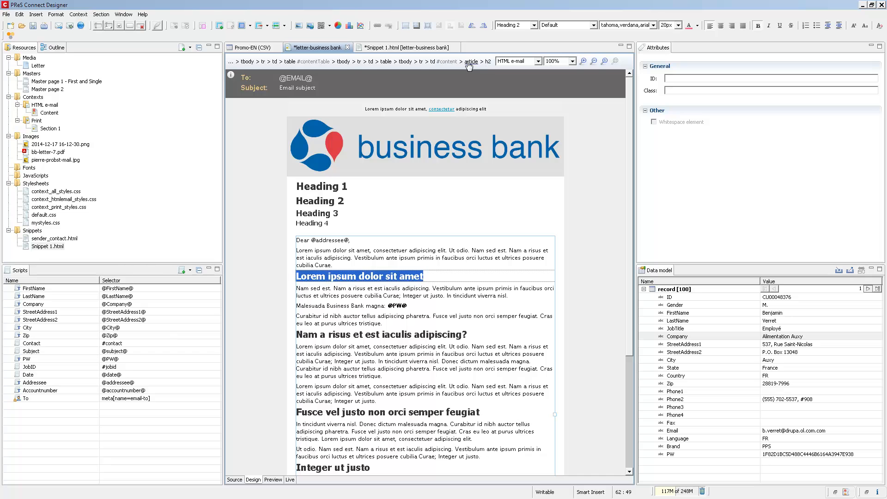
key(Delete)
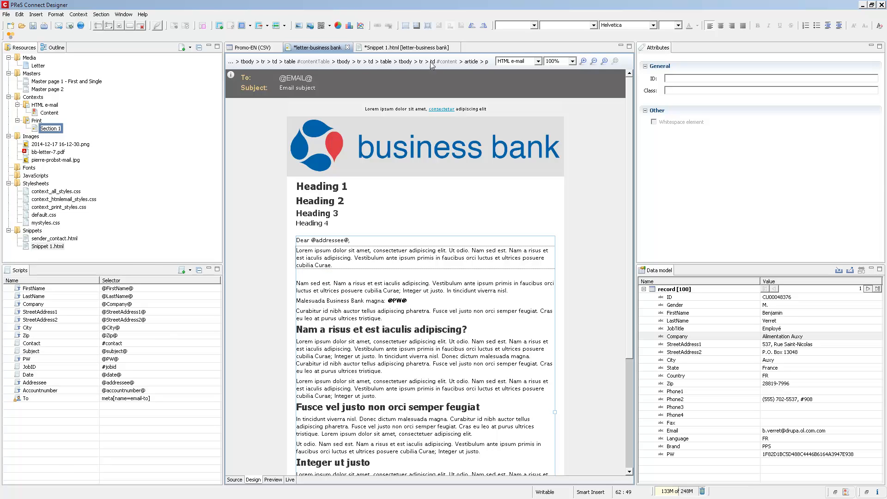
Check the shared snippet's text in print Section 1, and preview the HTML e-mail content with record data
double_click(48, 129)
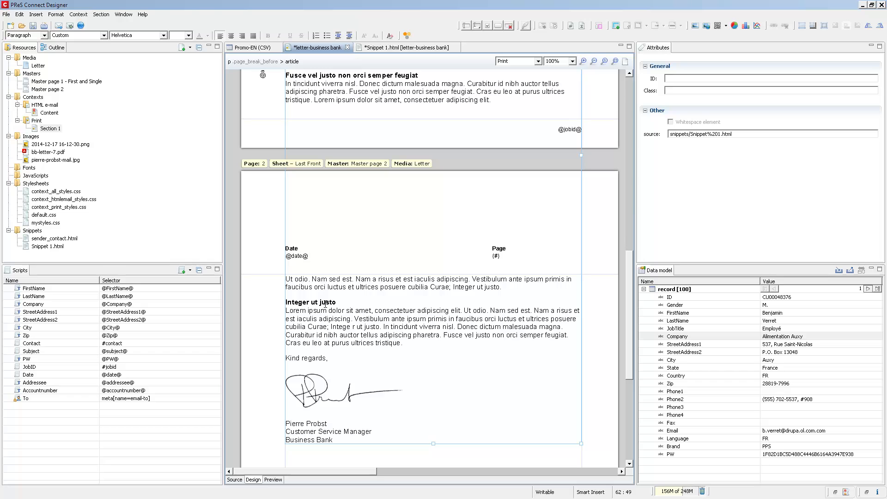
scroll(325, 304, up, 10)
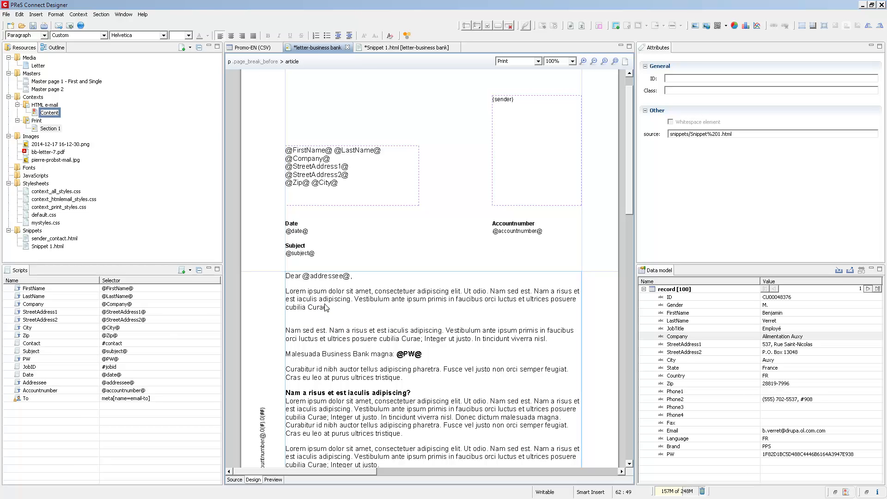
double_click(45, 116)
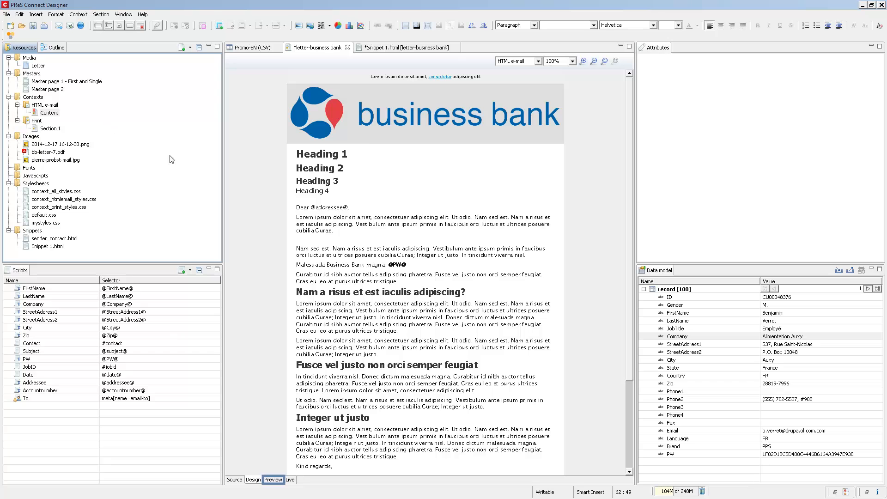
click(273, 479)
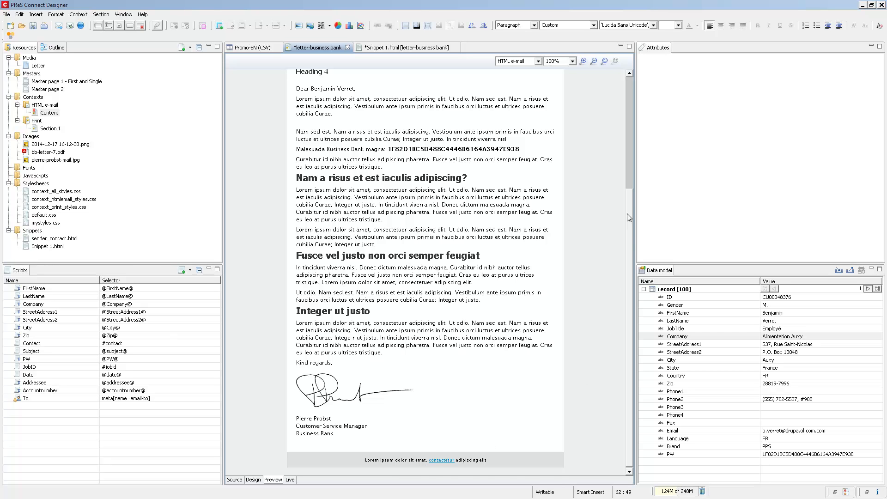
scroll(629, 217, up, 5)
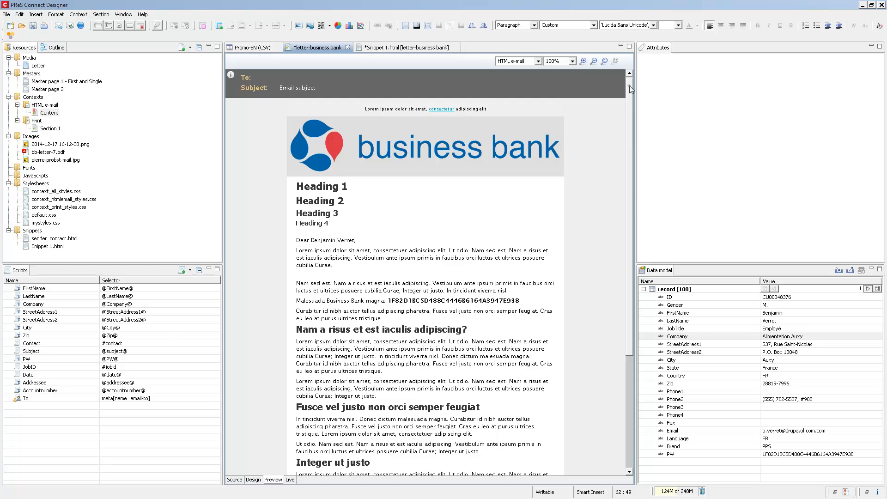
scroll(630, 88, down, 5)
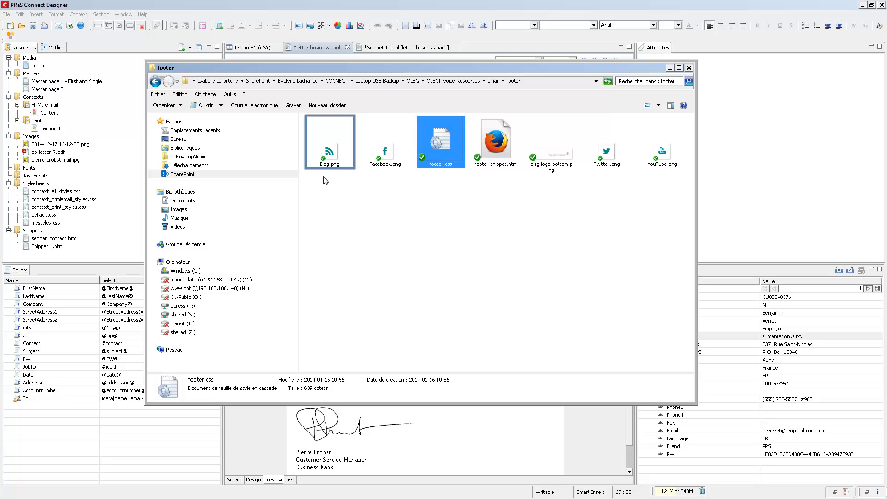
From the footer folder in Windows Explorer, add Blog.png, Facebook.png, olsg-logo-bottom.png, Twitter.png and YouTube.png to the template's Images
click(330, 152)
ctrl+click(385, 150)
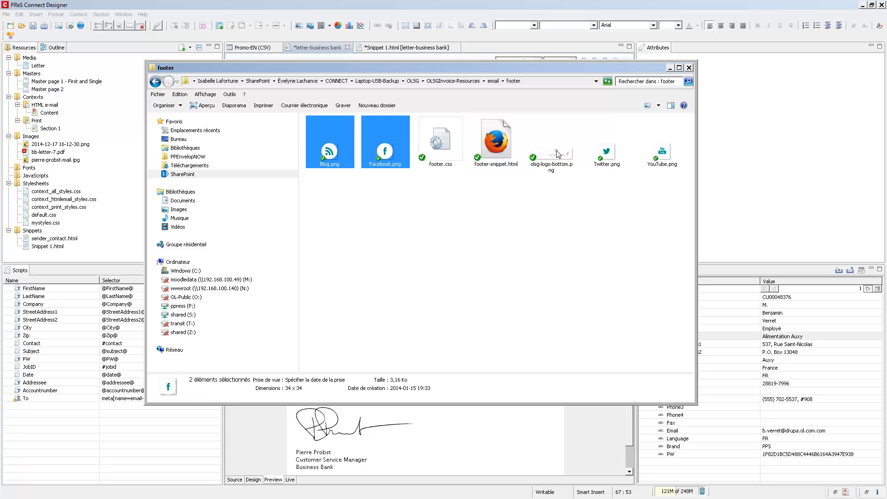
ctrl+click(551, 153)
ctrl+click(606, 150)
ctrl+click(663, 148)
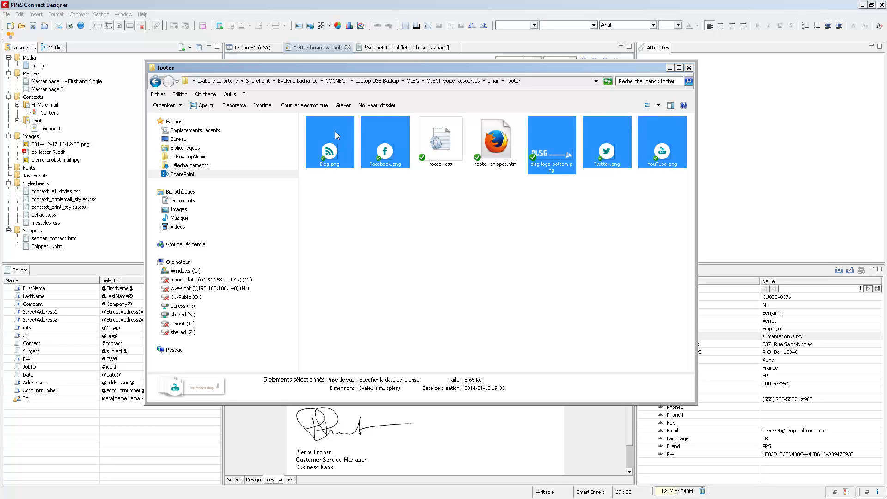
drag(325, 138, 30, 137)
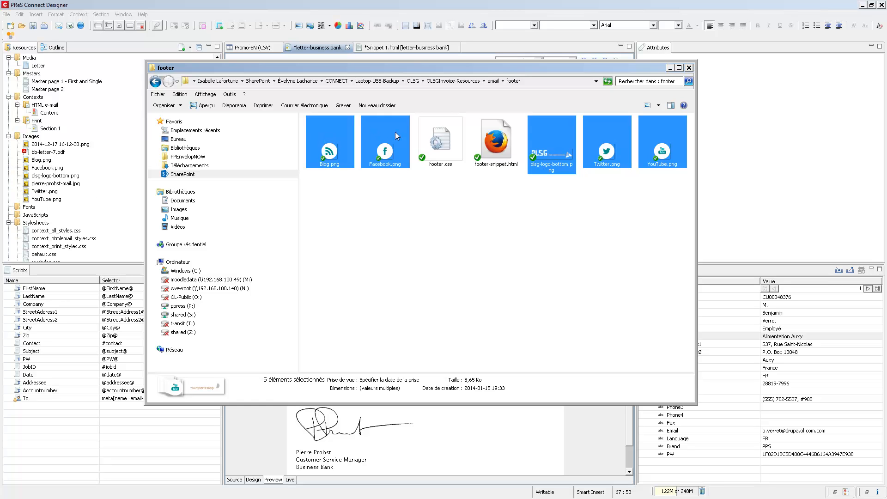
Add footer.css to the template's Stylesheets and footer-snippet.html to its Snippets, and put the file browser away
click(441, 140)
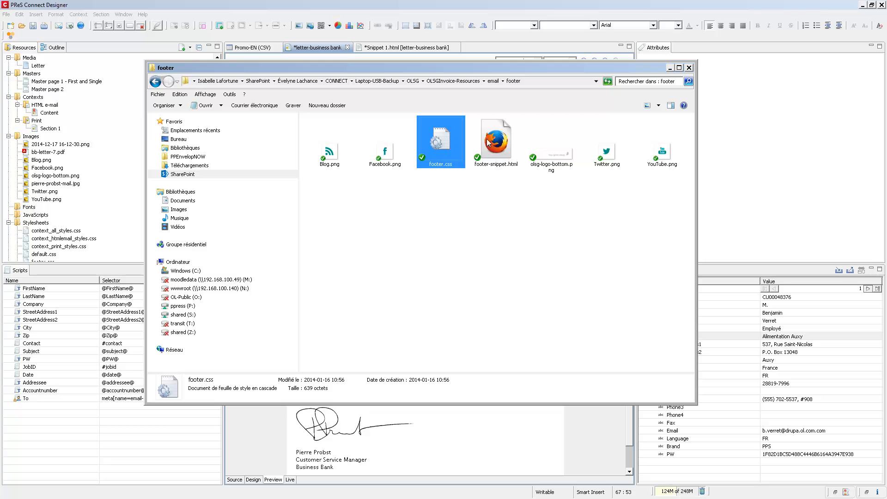
click(506, 139)
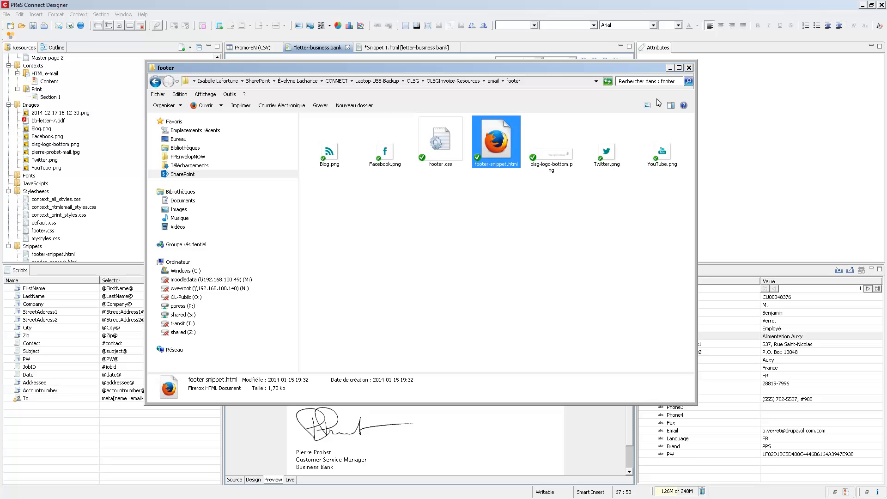
click(670, 68)
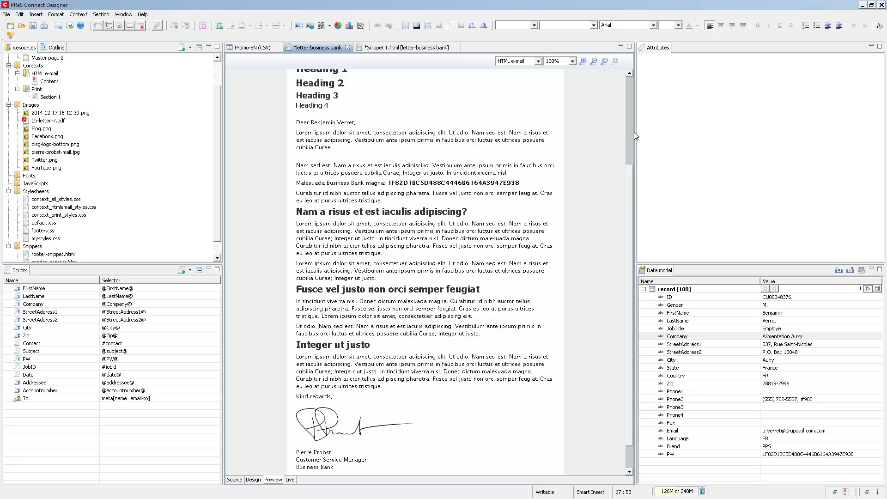
Replace the placeholder text line in the HTML e-mail's footer with footer-snippet.html
scroll(459, 253, down, 1)
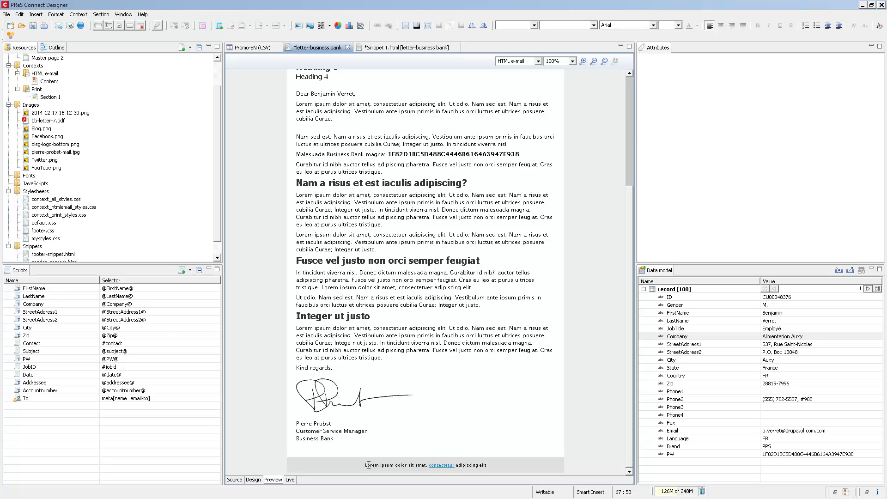
drag(368, 465, 491, 465)
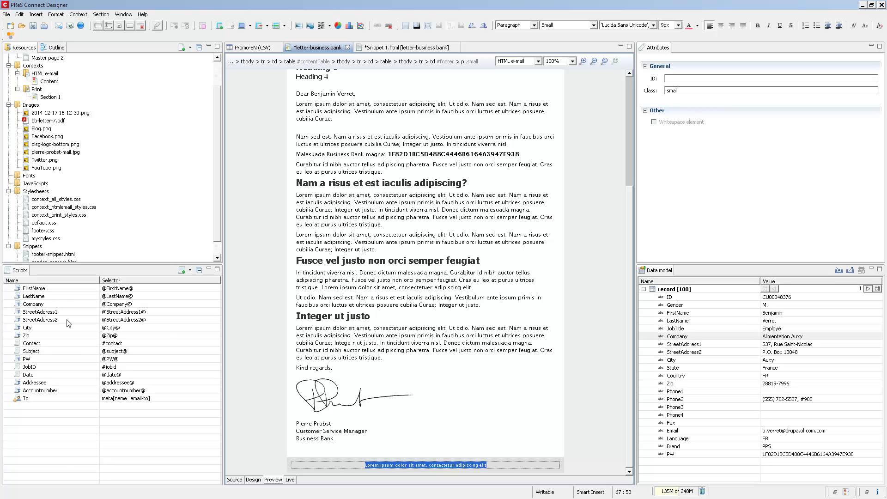
click(73, 255)
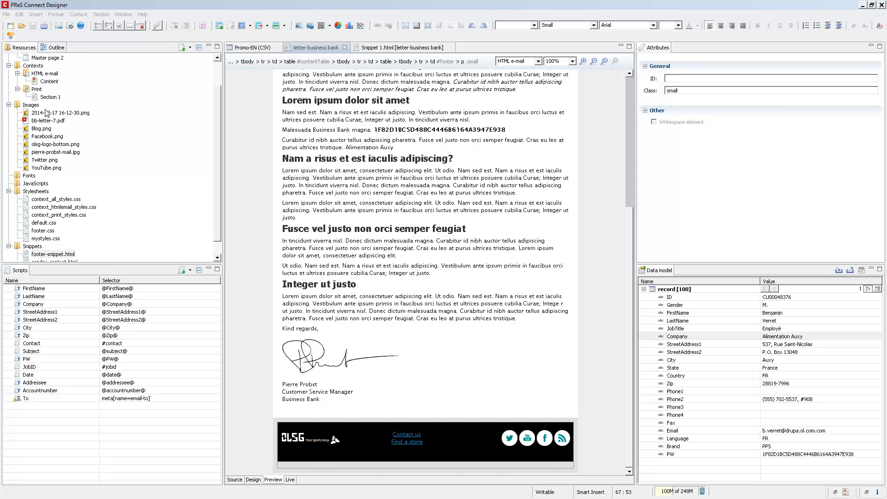
Review print Section 1 with merged record data, and return it to the design view
double_click(45, 97)
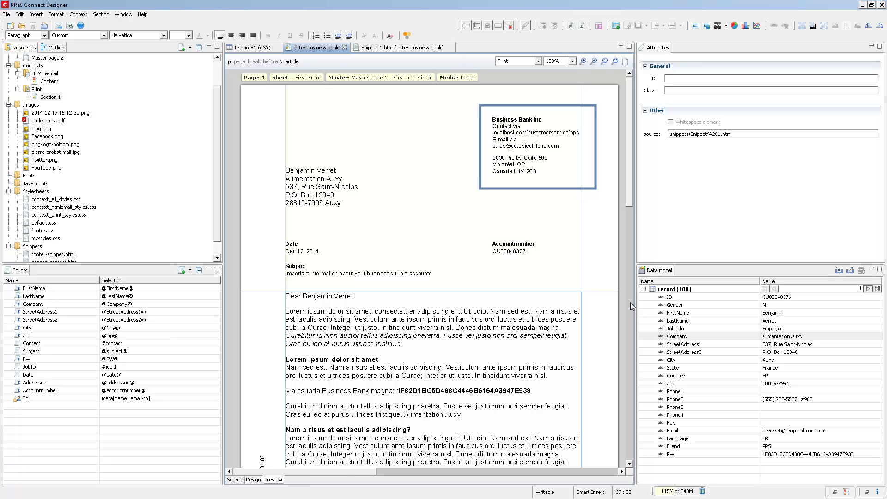
click(253, 480)
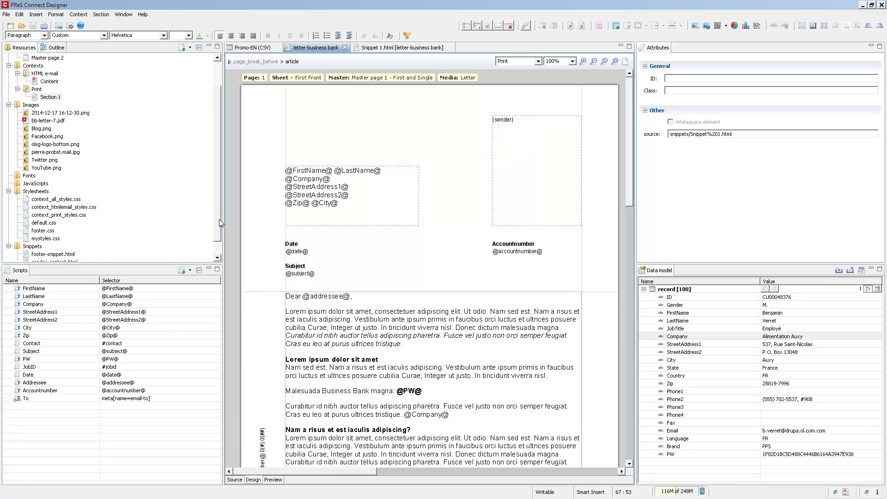
Review the code of the Contact script that loads sender_contact.html by the record's Brand field, leaving it unchanged
drag(217, 213, 218, 225)
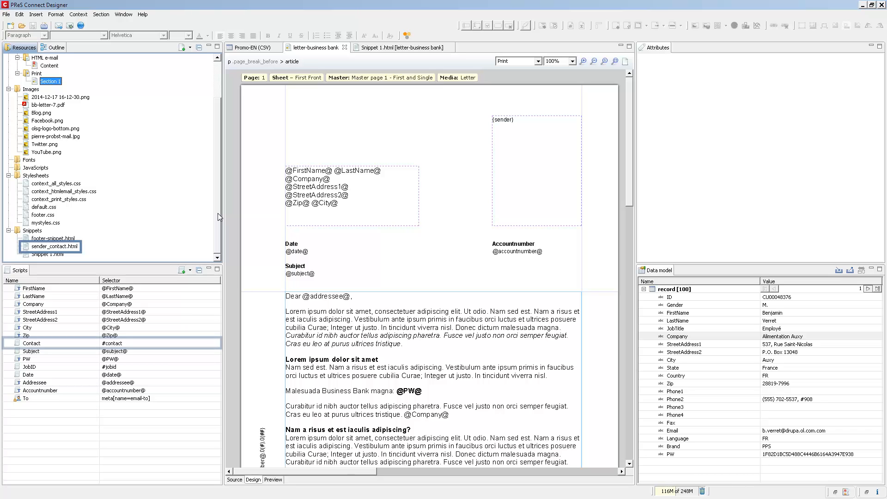
double_click(52, 344)
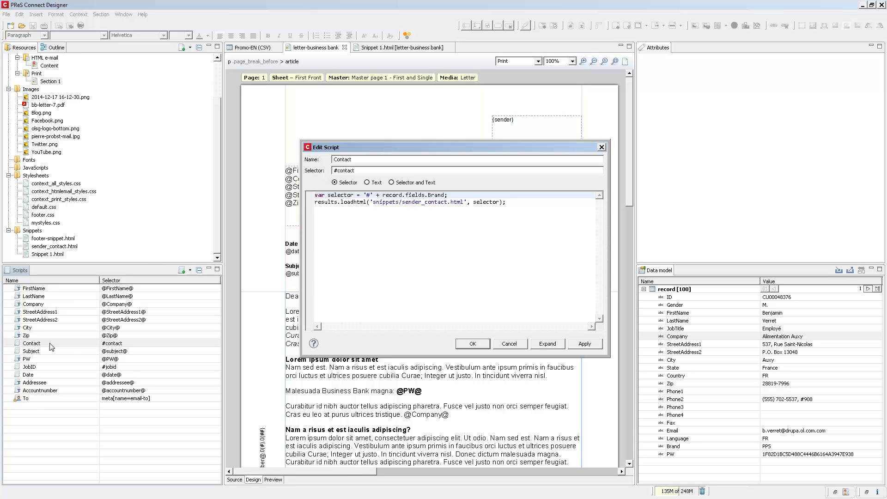
click(509, 344)
Open the sender_contact.html snippet and examine its HTML source and the ID of the Business Bank N.V. block
click(55, 247)
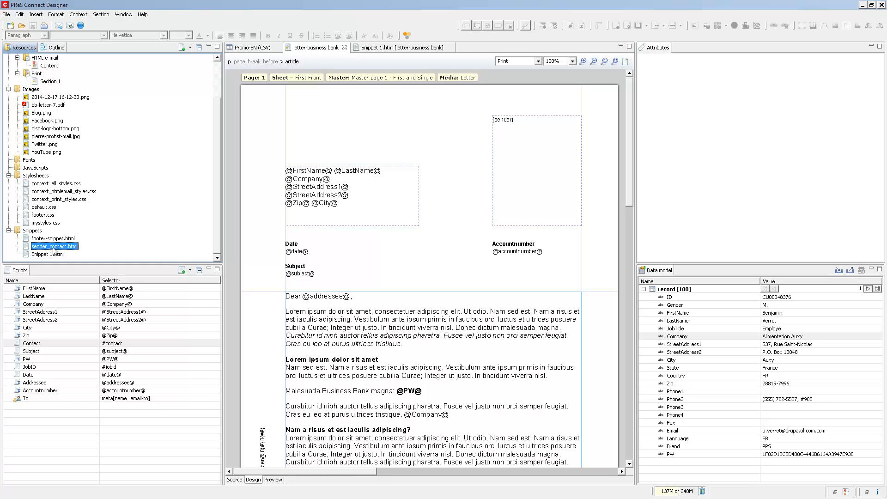
double_click(56, 248)
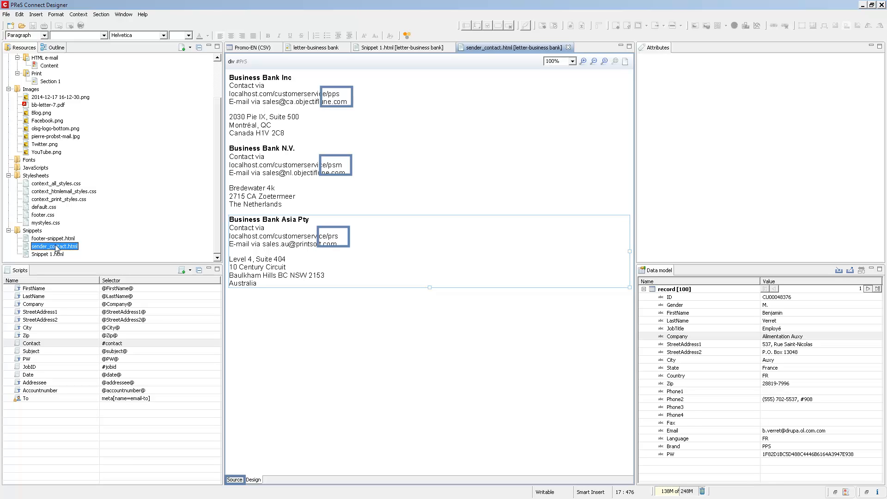
click(235, 480)
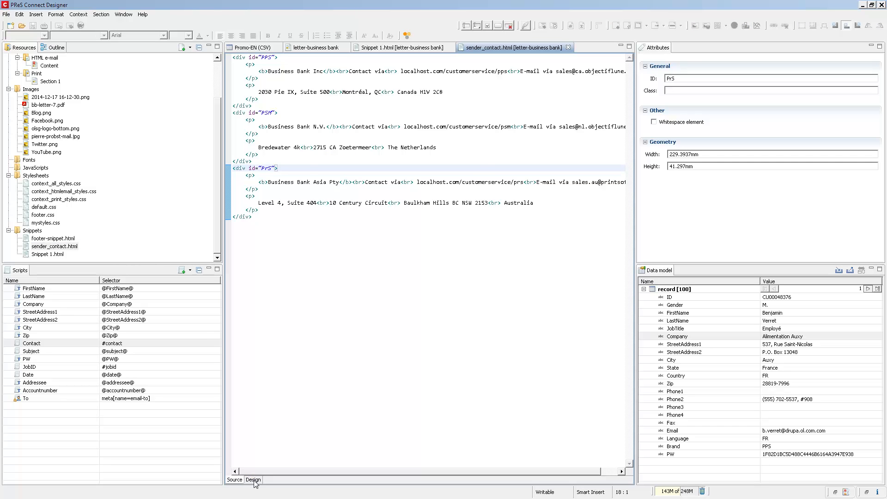
click(254, 480)
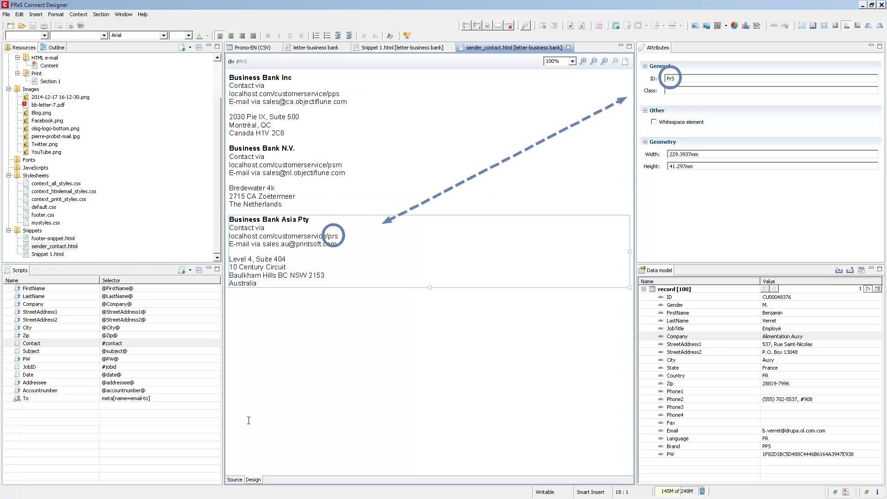
click(246, 148)
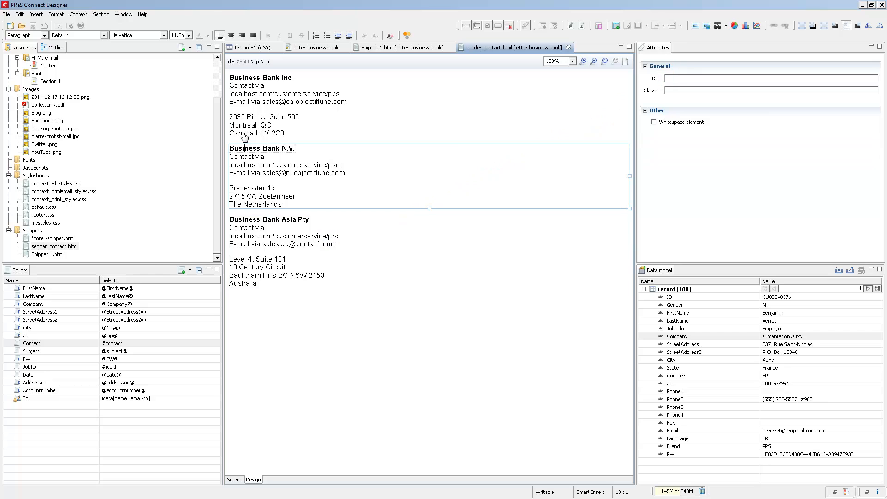
click(241, 62)
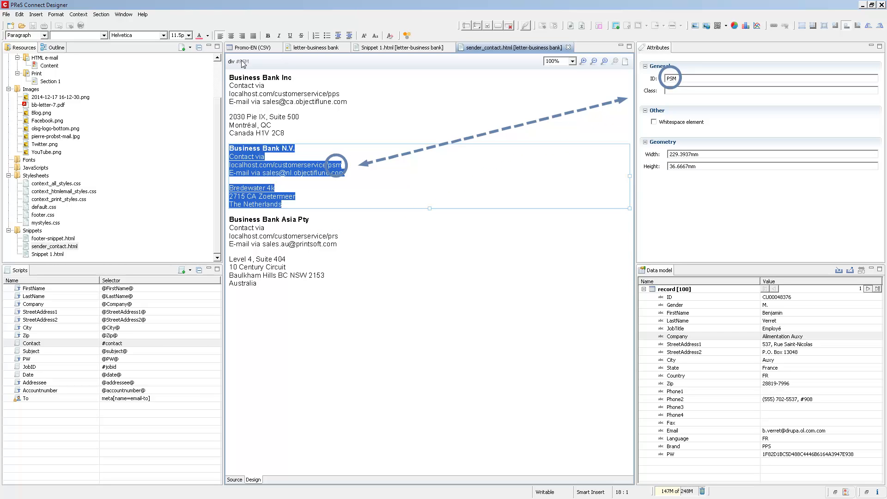